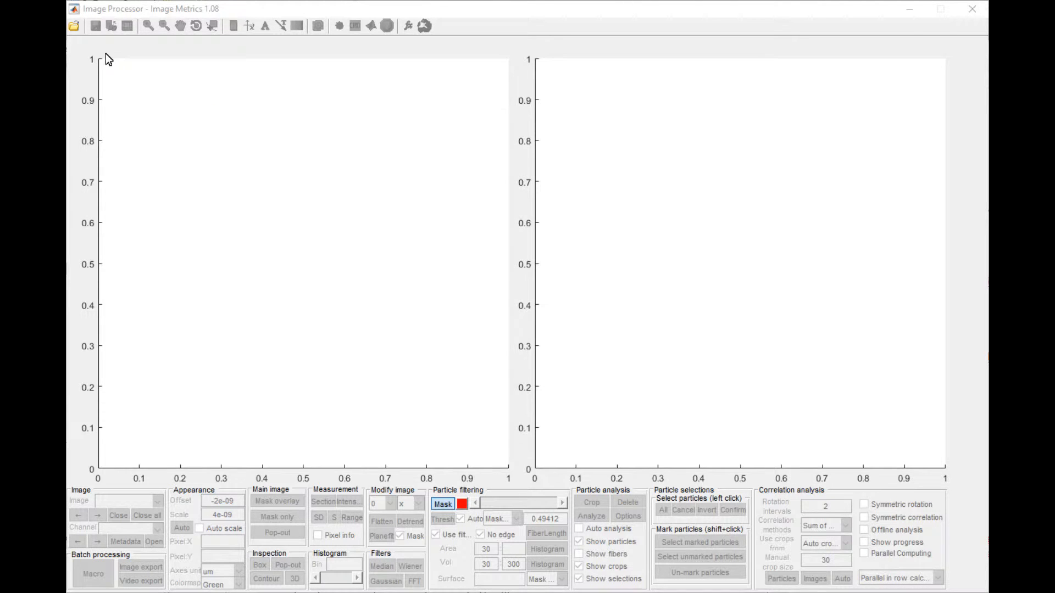
# - Bring up the file selection for opening images from the Demo folder
pyautogui.click(73, 30)
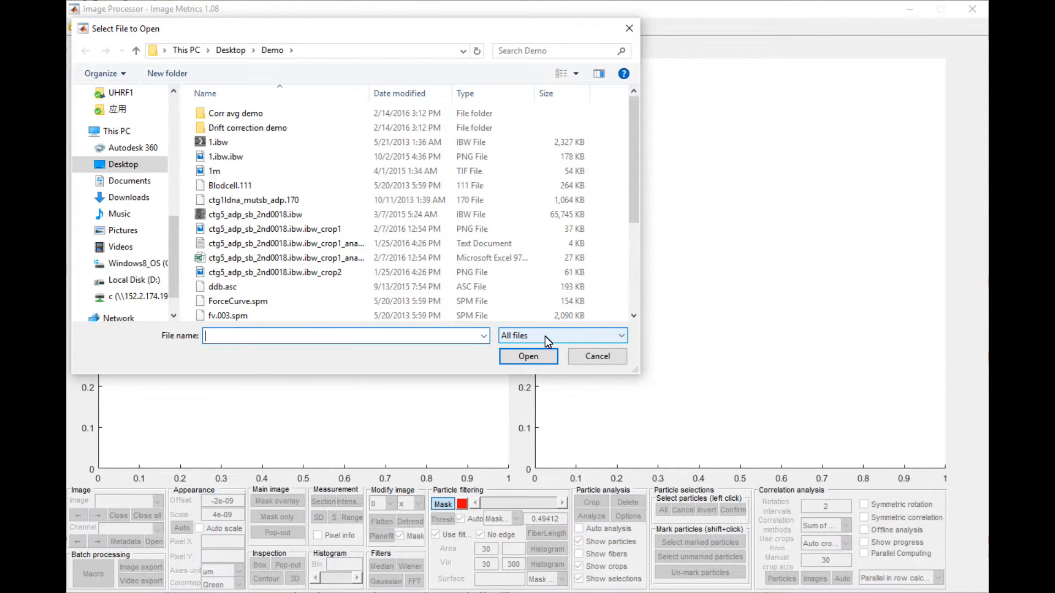
pyautogui.click(354, 184)
pyautogui.keyDown('shift'); pyautogui.click(340, 245); pyautogui.keyUp('shift')
pyautogui.keyDown('shift'); pyautogui.click(344, 285); pyautogui.keyUp('shift')
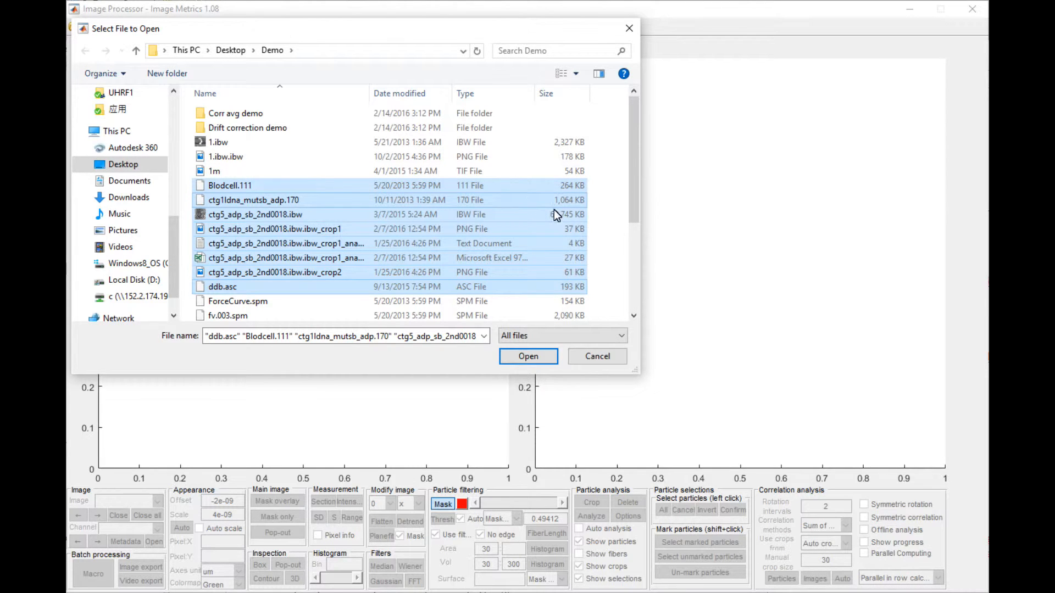
pyautogui.moveTo(632, 201); pyautogui.dragTo(633, 210)
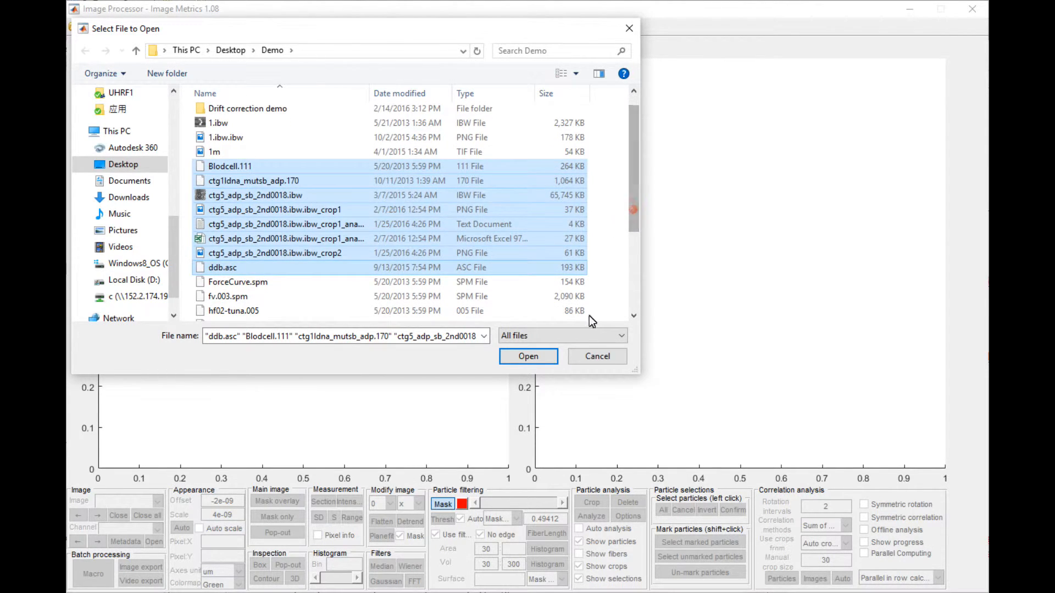
pyautogui.click(589, 336)
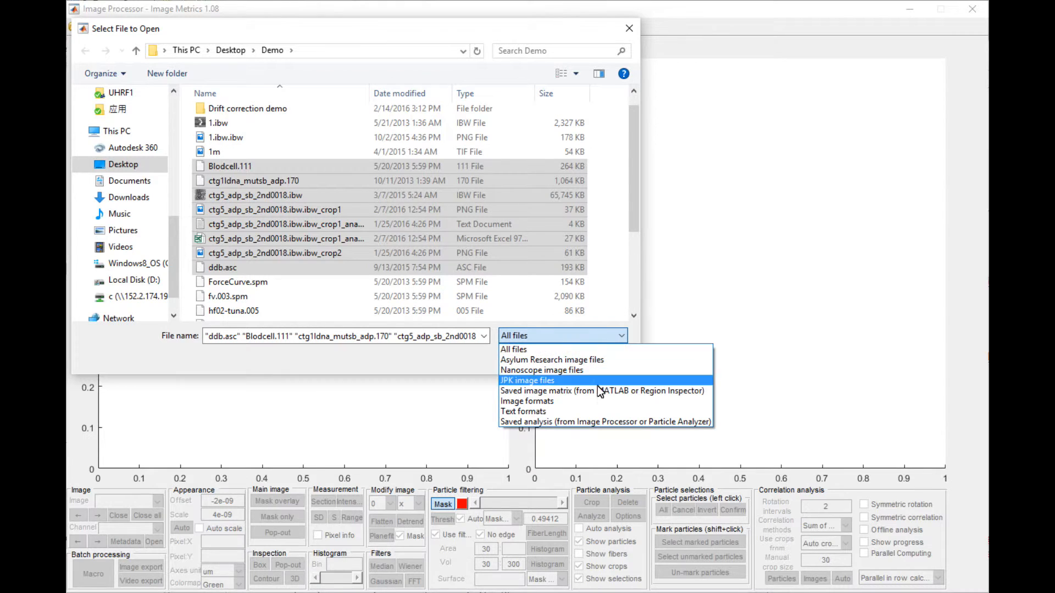
pyautogui.click(605, 285)
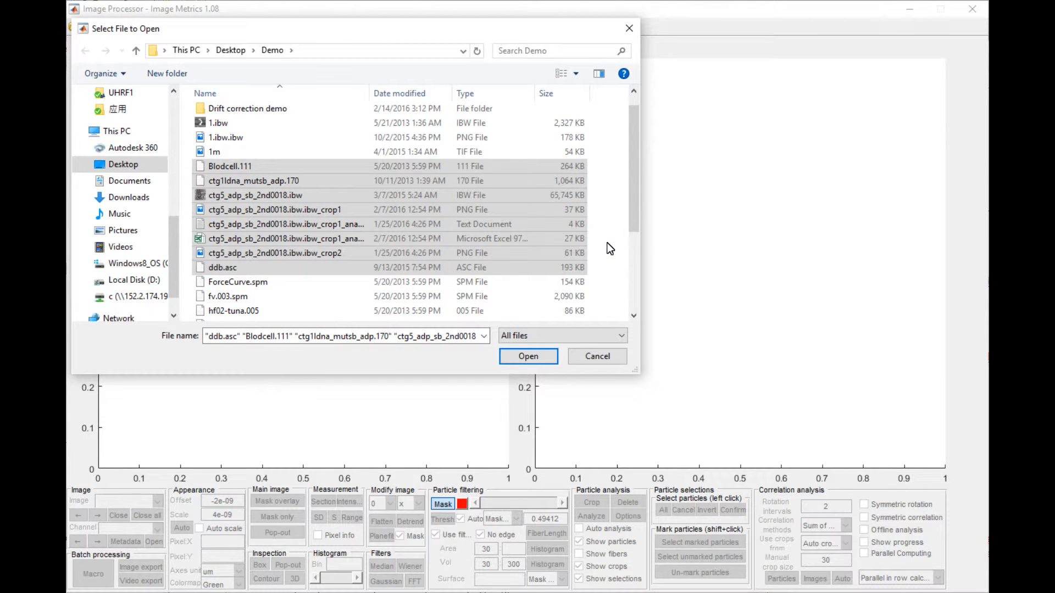
pyautogui.click(606, 226)
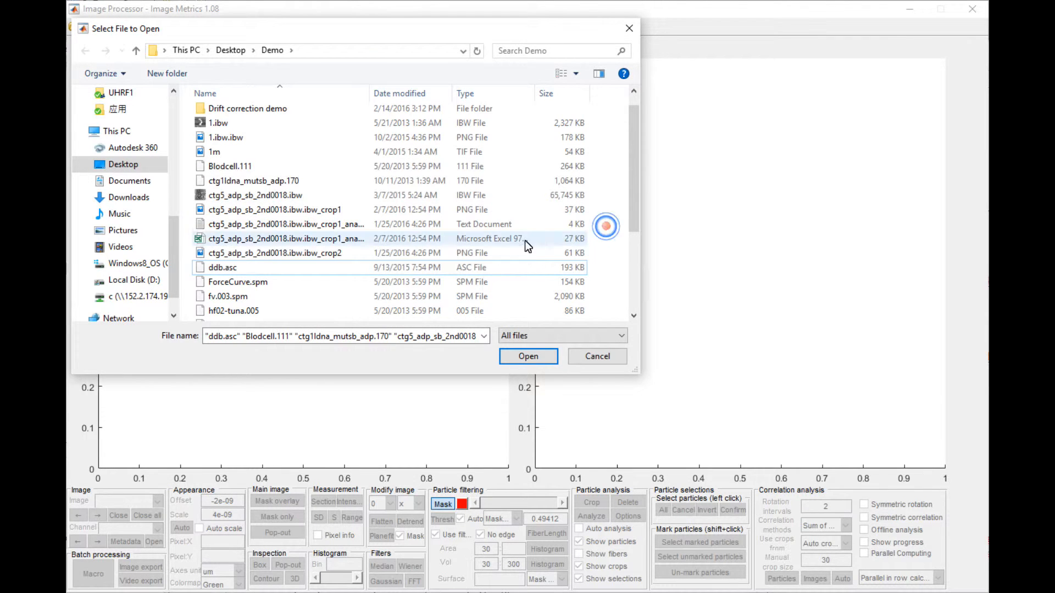
pyautogui.scroll(1, 366, 184)
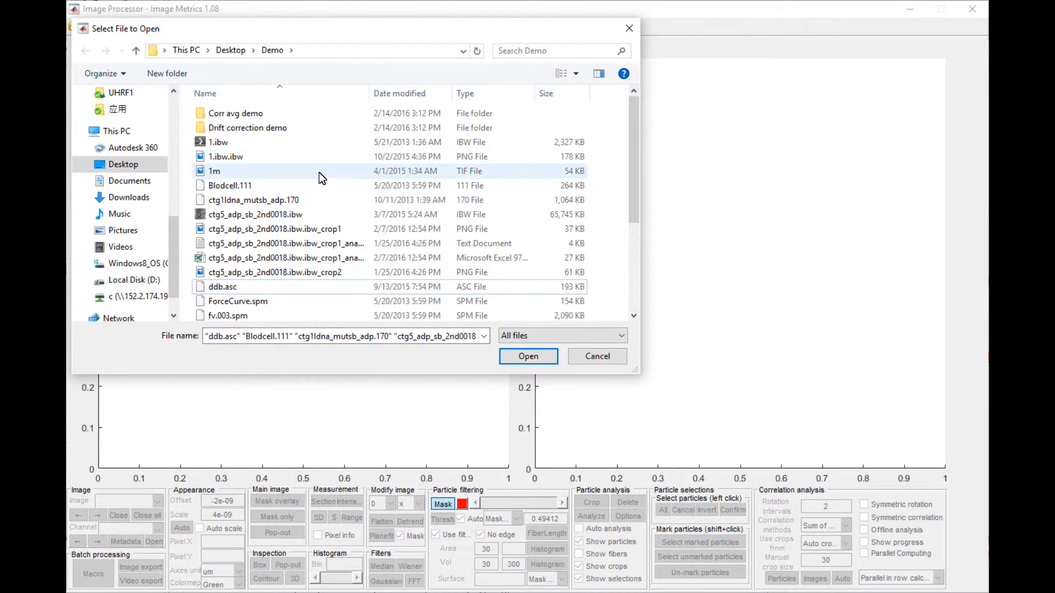
pyautogui.click(483, 161)
pyautogui.click(486, 165)
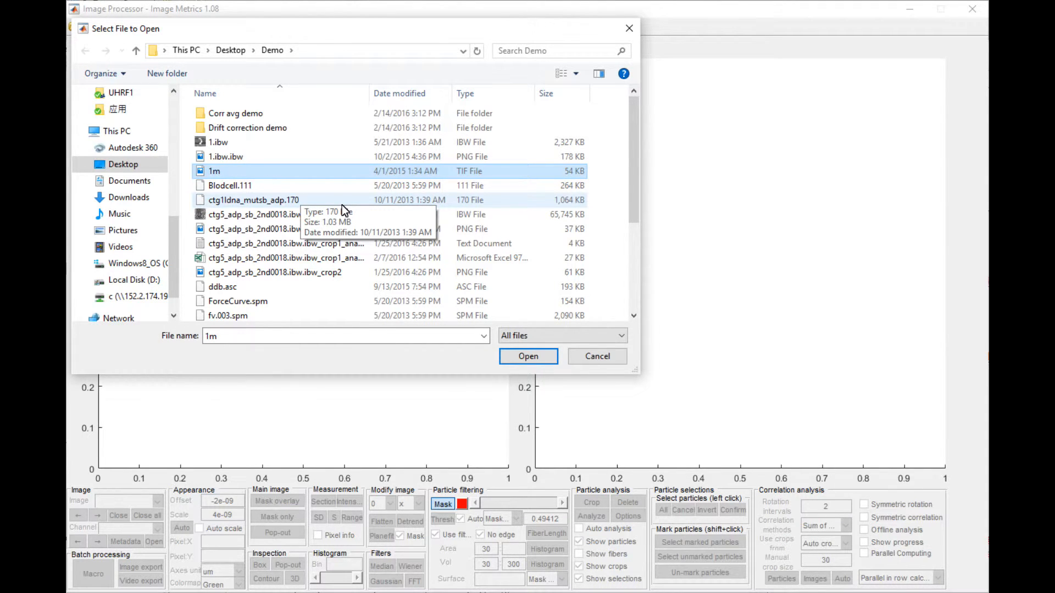
# - Select the files JPK.jpk, uhref10006.ibw, UHRF10367.ibw and ddb.asc together for opening
pyautogui.scroll(-2, 366, 255)
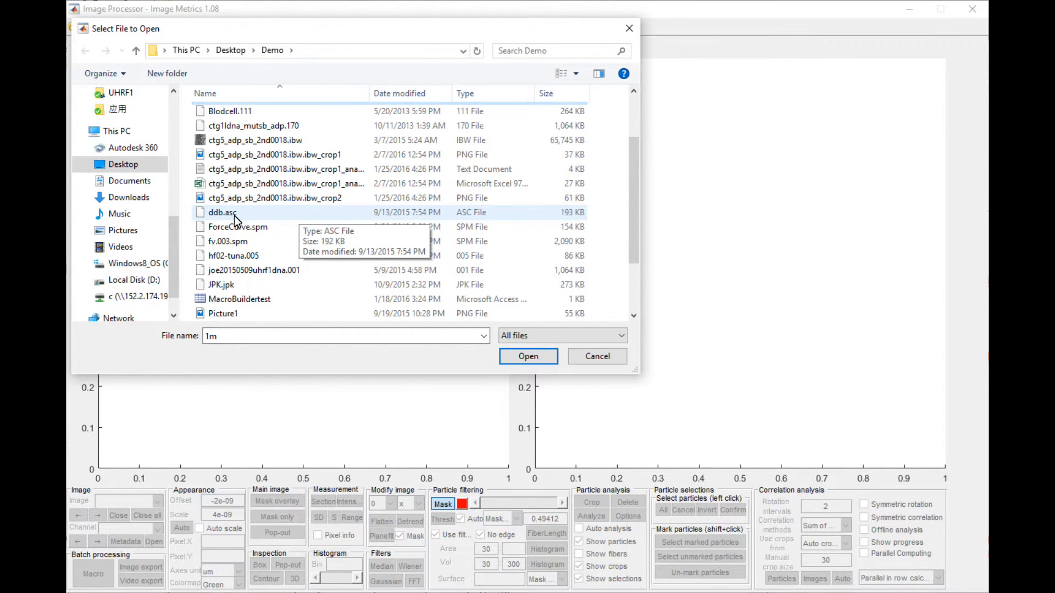
pyautogui.scroll(-1, 310, 242)
pyautogui.scroll(-1, 310, 243)
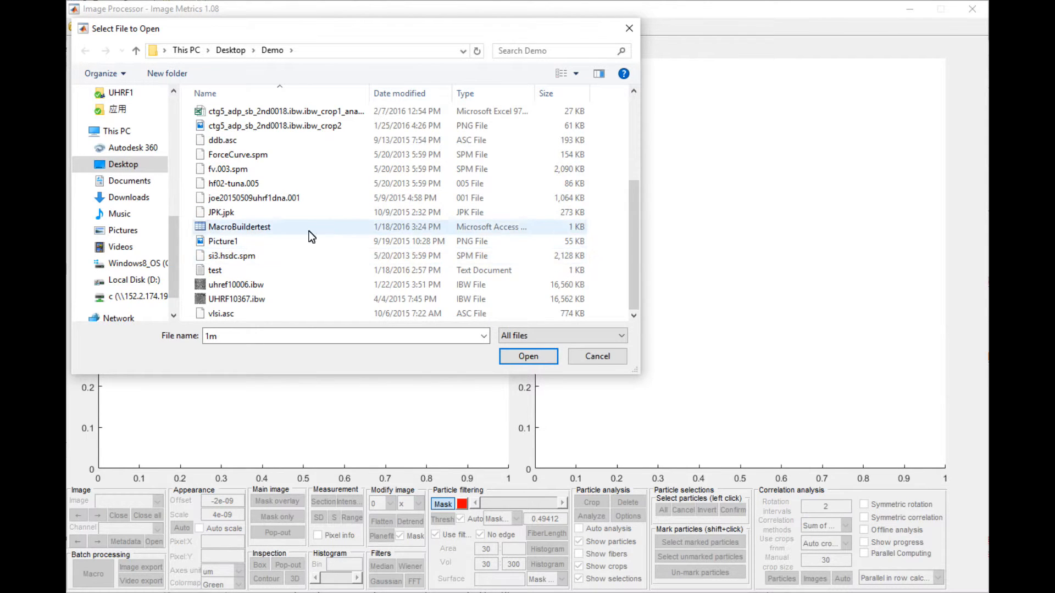
pyautogui.click(286, 210)
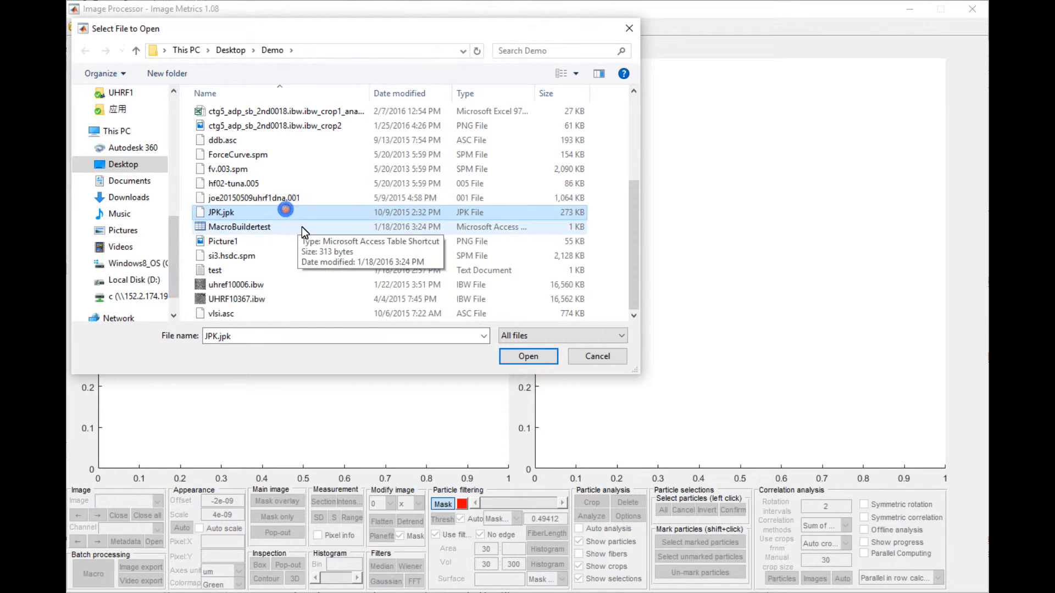
pyautogui.keyDown('ctrl'); pyautogui.click(285, 280); pyautogui.keyUp('ctrl')
pyautogui.keyDown('ctrl'); pyautogui.click(284, 305); pyautogui.keyUp('ctrl')
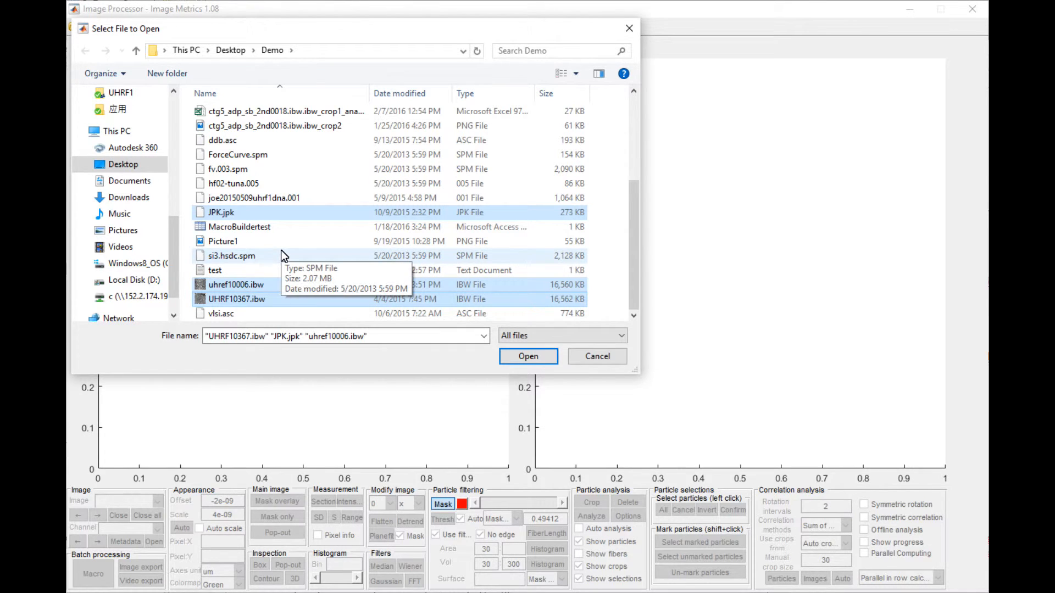
pyautogui.scroll(1, 283, 255)
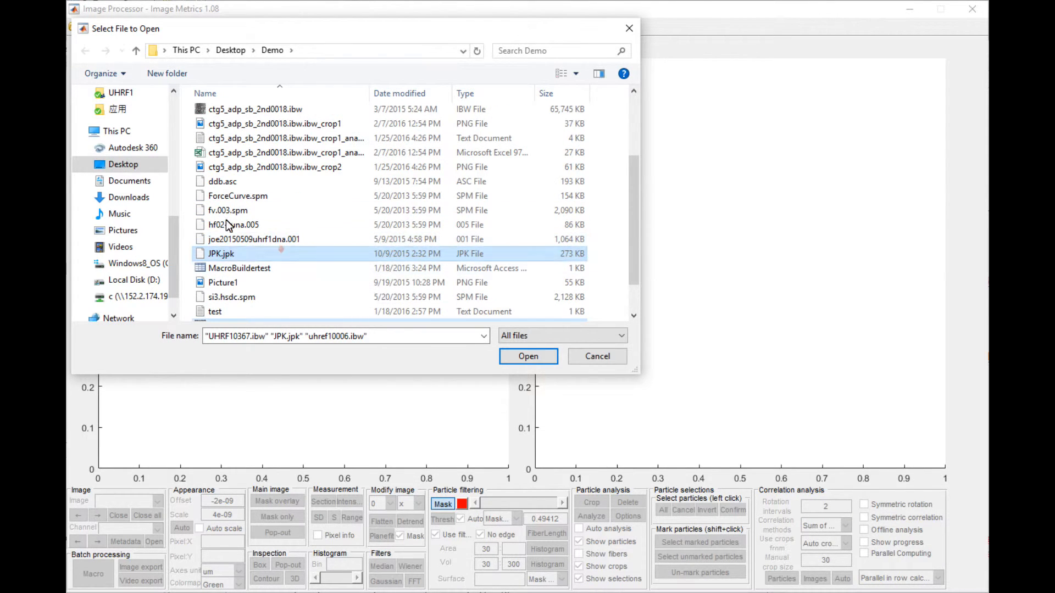
pyautogui.keyDown('ctrl'); pyautogui.click(228, 182); pyautogui.keyUp('ctrl')
# - Add ctg1ldna_mutsb_adp.170, 1m, 1.ibw.ibw and 1.ibw to the selected files
pyautogui.scroll(1, 301, 210)
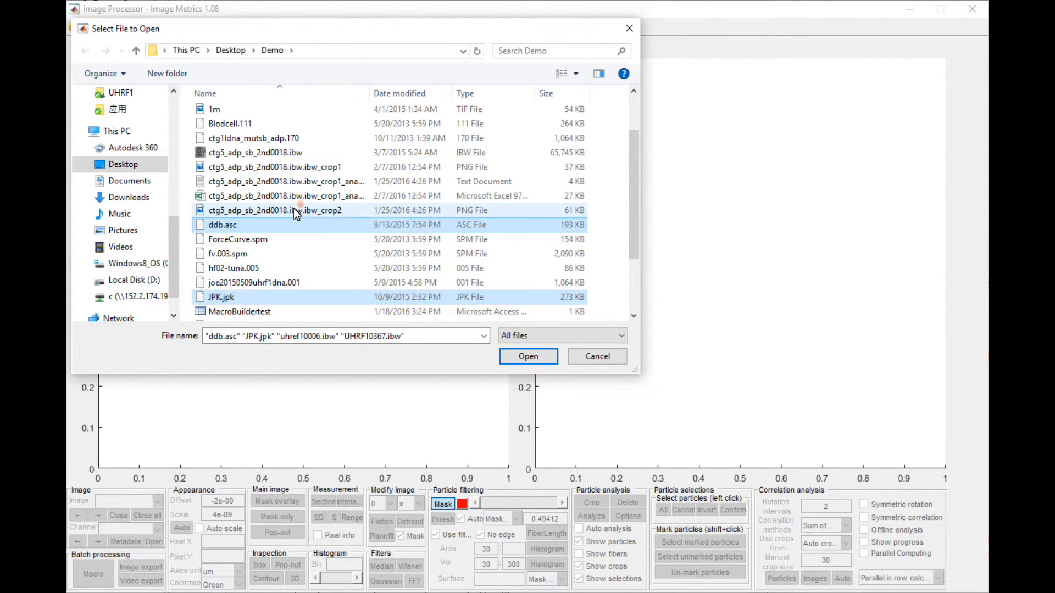
pyautogui.scroll(-2, 269, 293)
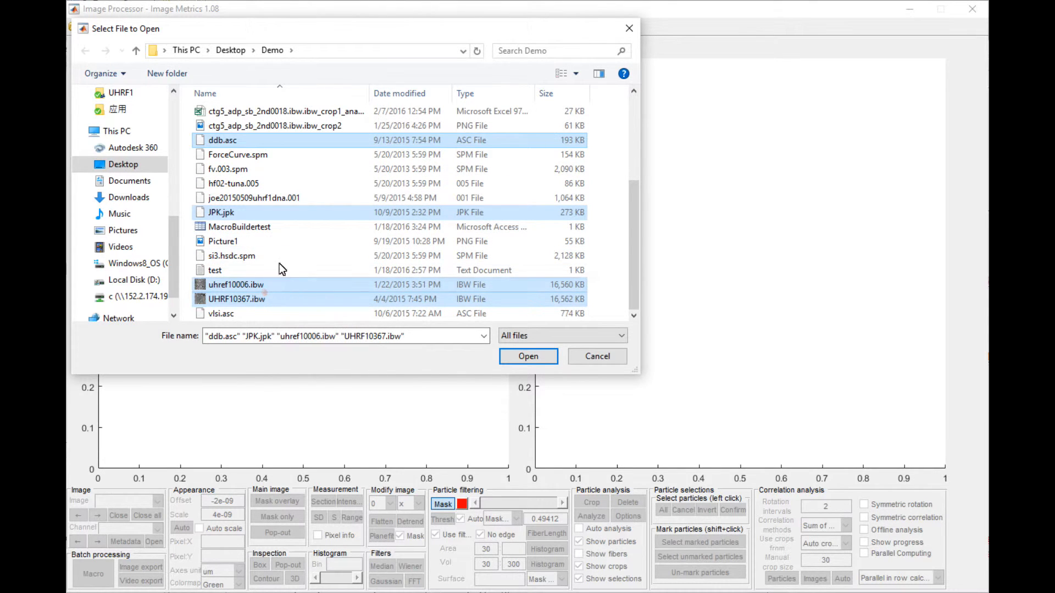
pyautogui.scroll(2, 278, 250)
pyautogui.scroll(1, 282, 224)
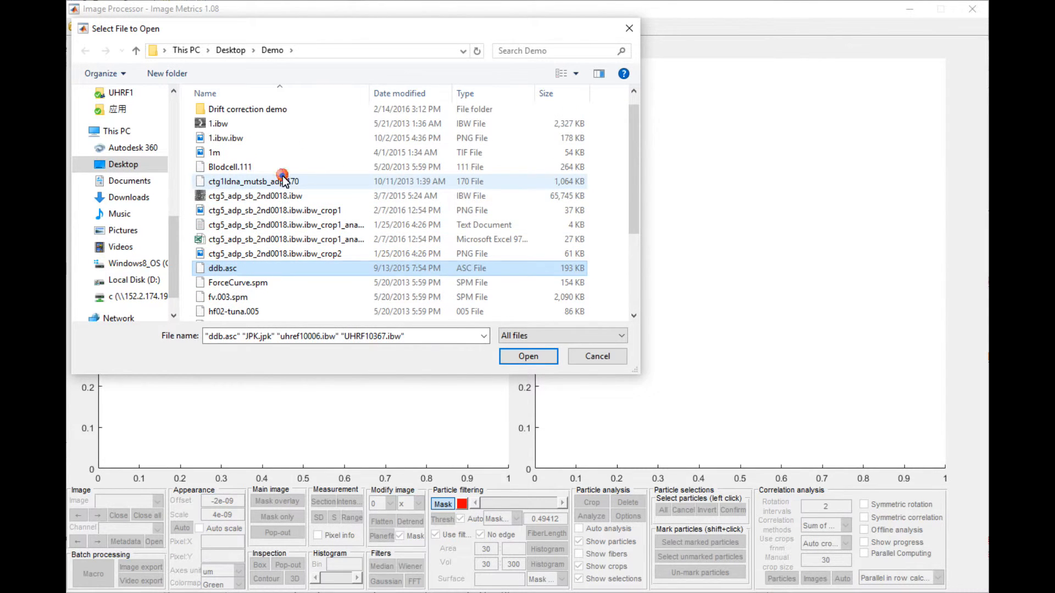
pyautogui.keyDown('ctrl'); pyautogui.click(282, 181); pyautogui.keyUp('ctrl')
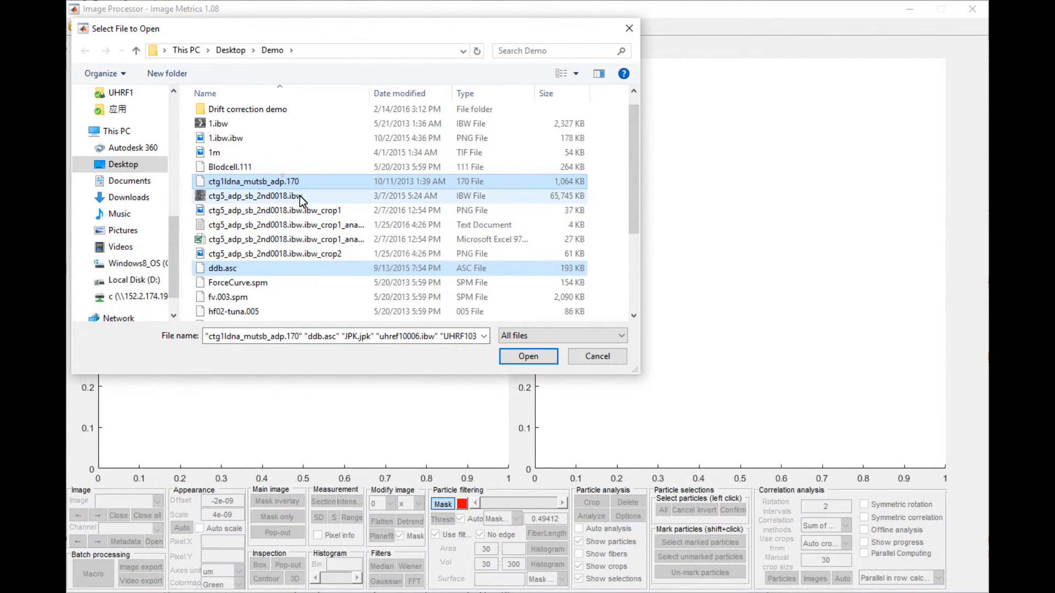
pyautogui.keyDown('ctrl'); pyautogui.click(284, 152); pyautogui.keyUp('ctrl')
pyautogui.keyDown('ctrl'); pyautogui.click(275, 123); pyautogui.keyUp('ctrl')
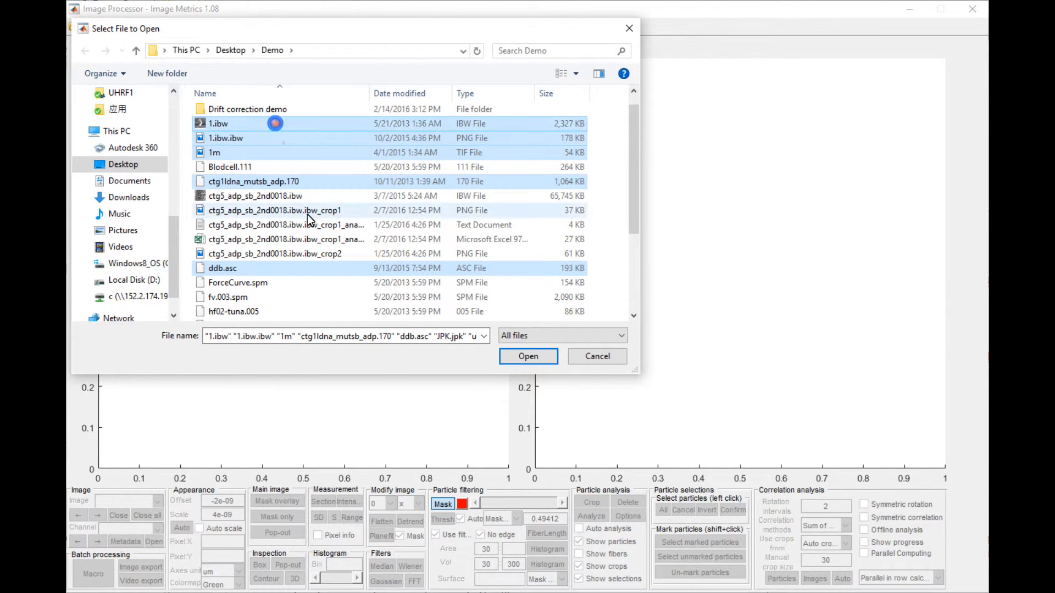
# - Add the two PNG files ending in ibw_crop1 and ibw_crop2 to the selection and open all selected files
pyautogui.keyDown('ctrl'); pyautogui.click(296, 210); pyautogui.keyUp('ctrl')
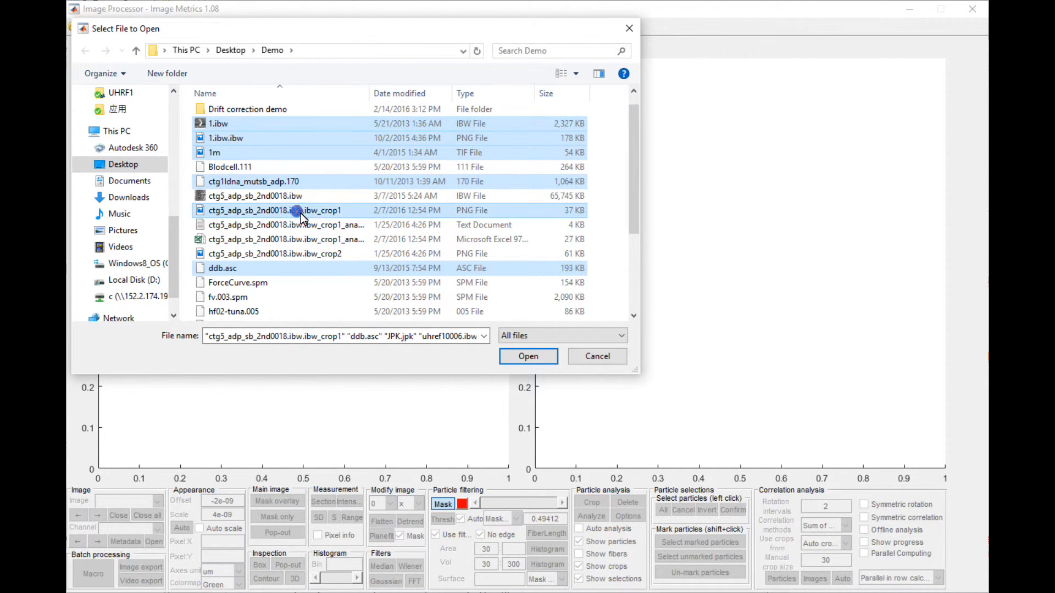
pyautogui.keyDown('ctrl'); pyautogui.click(313, 253); pyautogui.keyUp('ctrl')
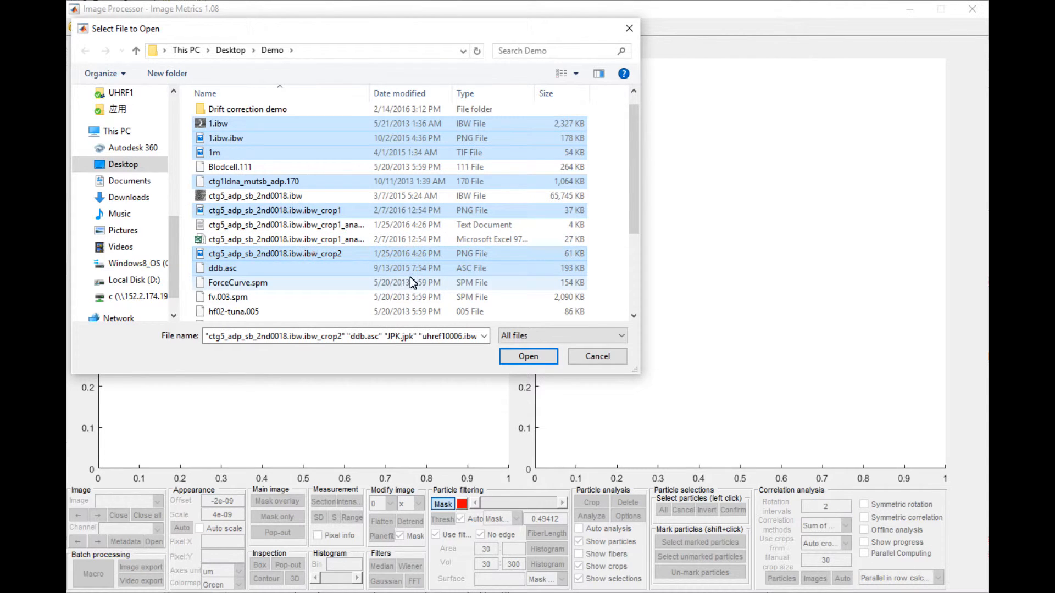
pyautogui.scroll(-3, 410, 277)
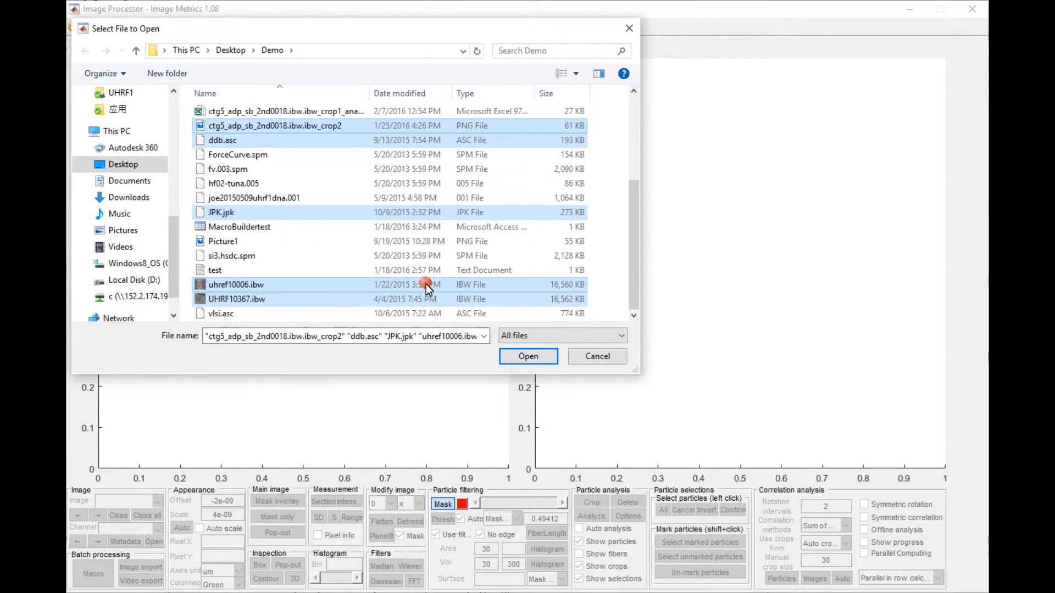
pyautogui.click(527, 358)
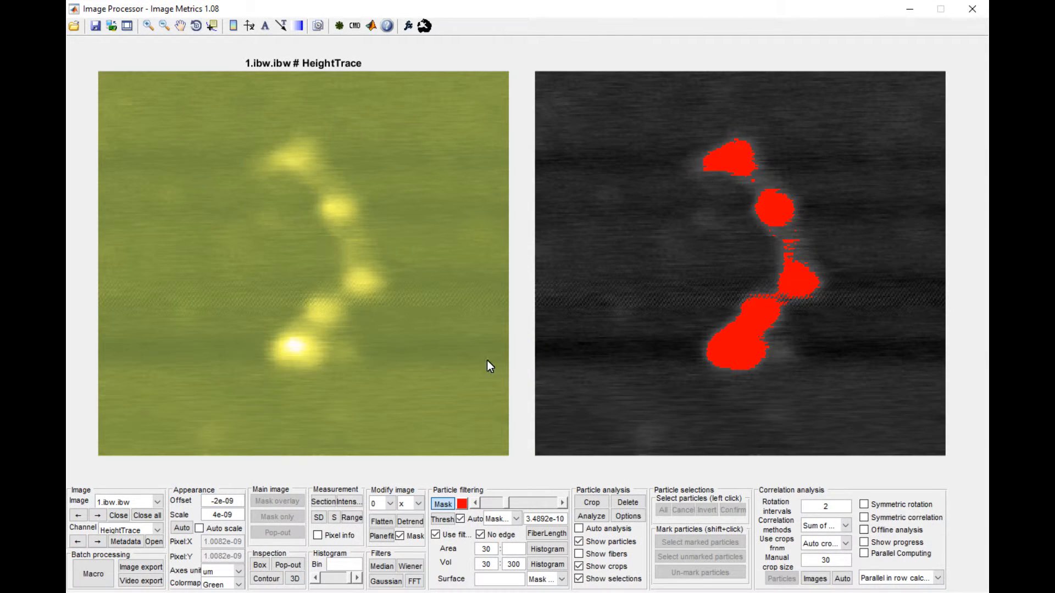
pyautogui.click(157, 502)
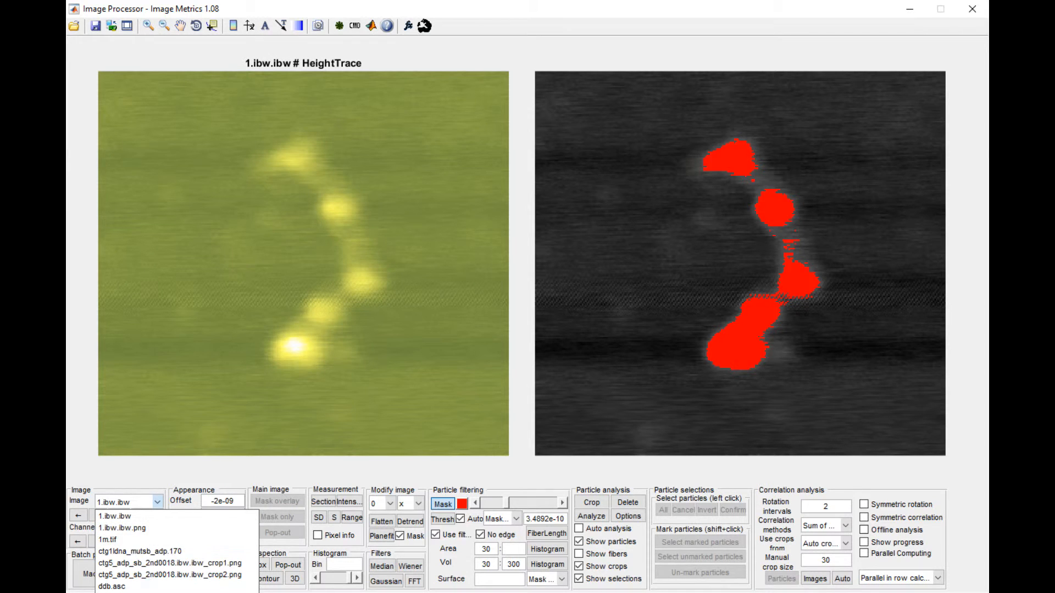
pyautogui.click(131, 482)
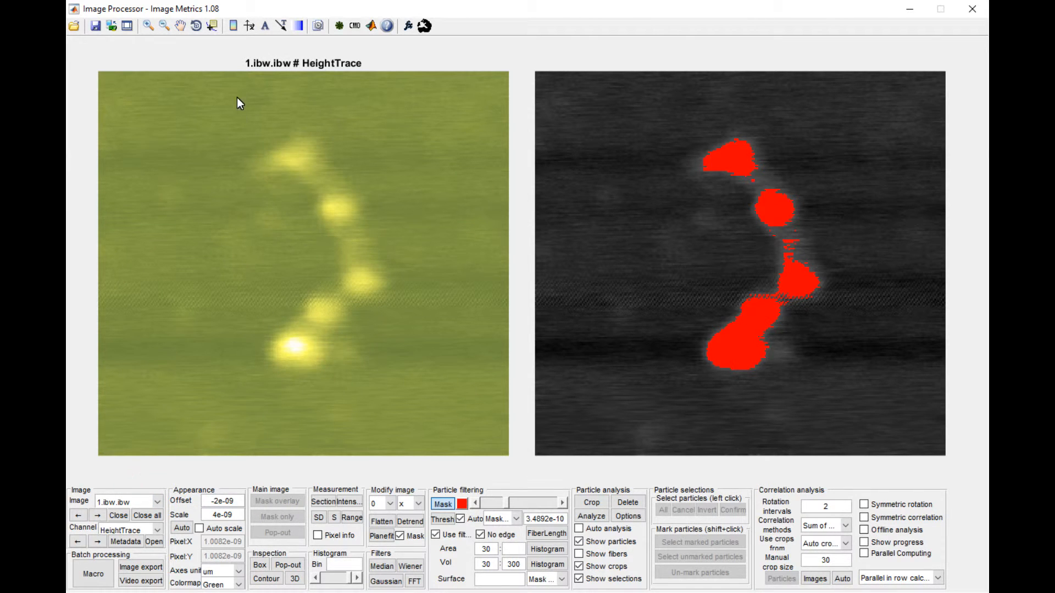
pyautogui.click(138, 502)
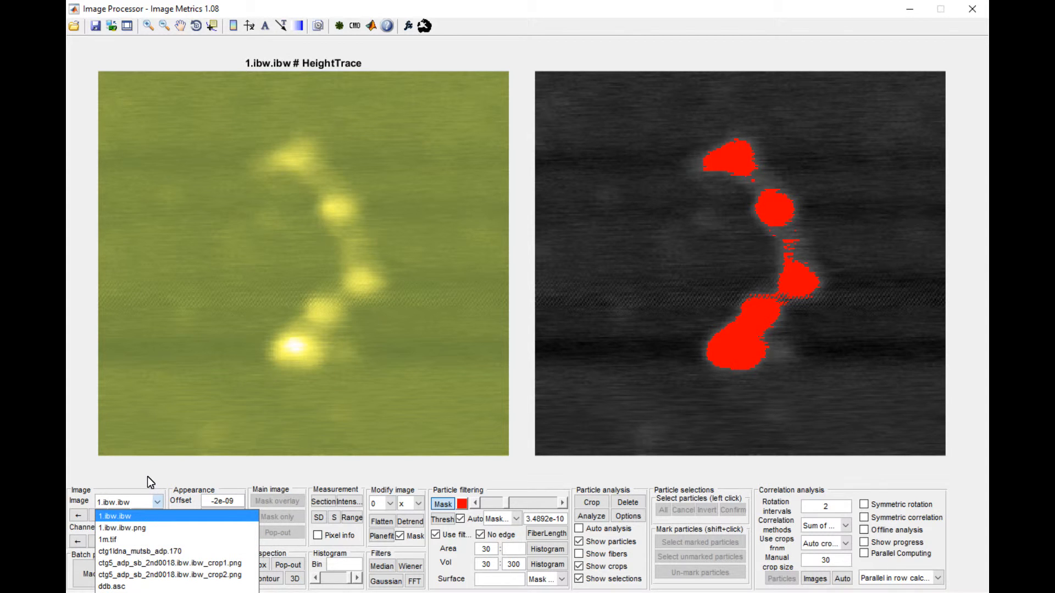
pyautogui.click(147, 483)
# - Display the loaded images 1.ibw.ibw.png, 1m.tif and ctg1ldna_mutsb_adp.170 in turn, choosing each by name
pyautogui.click(114, 503)
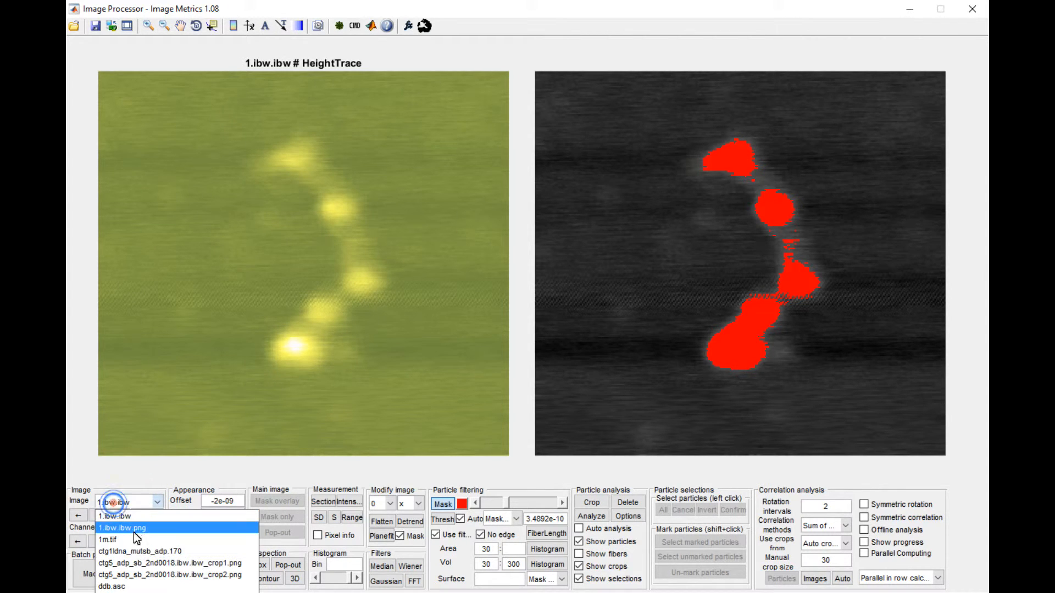
pyautogui.click(139, 529)
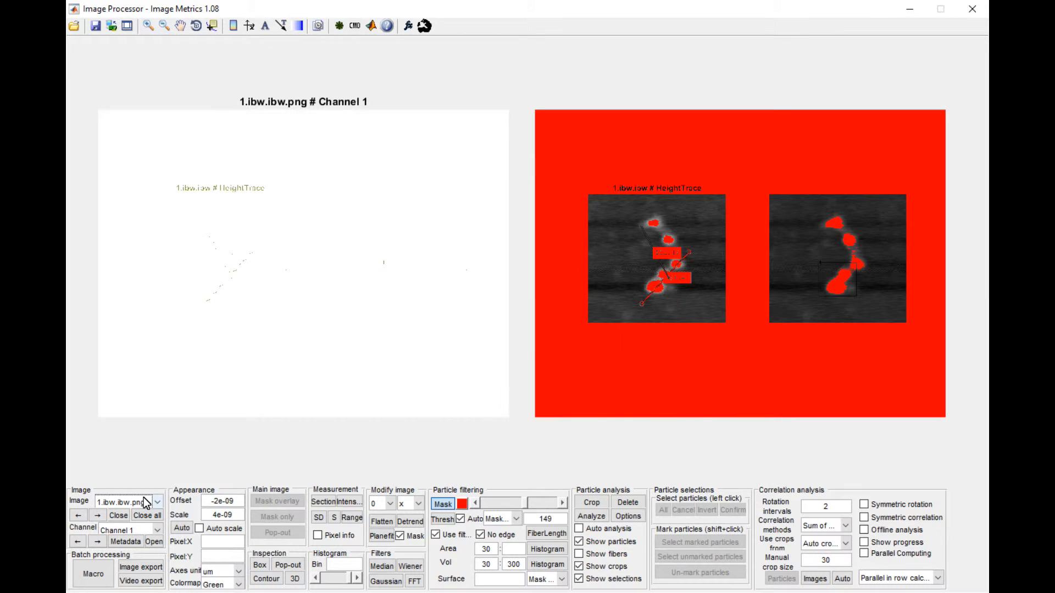
pyautogui.click(138, 503)
pyautogui.click(145, 542)
pyautogui.click(144, 500)
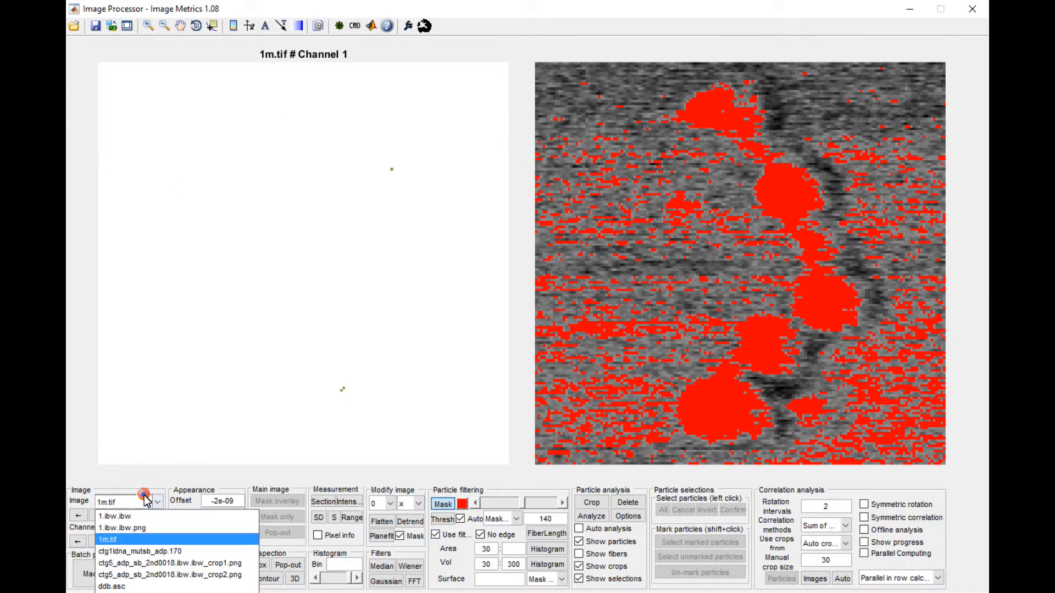
pyautogui.click(142, 551)
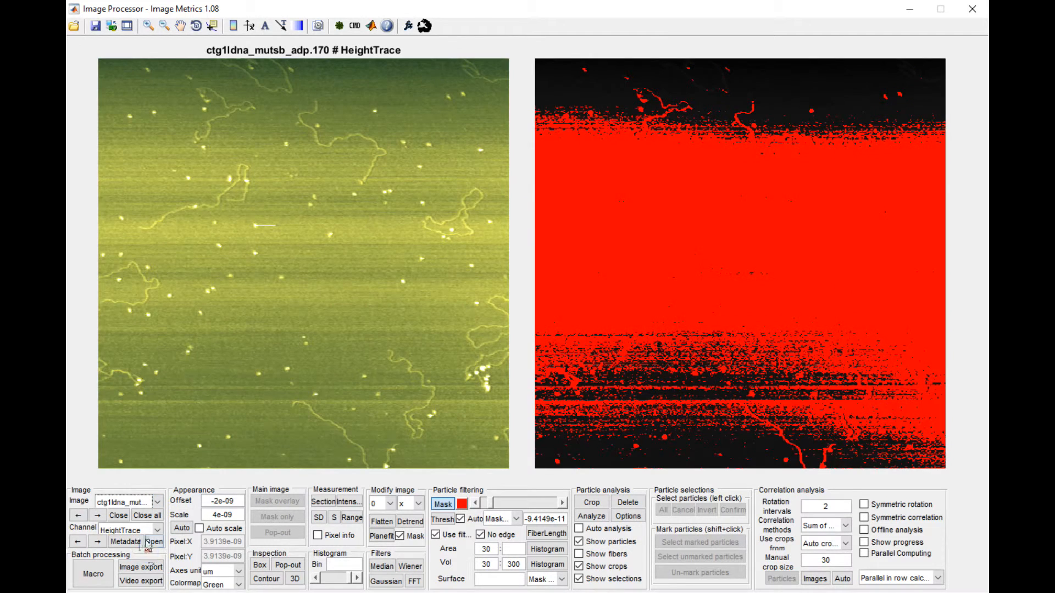
# - Step back one image to 1m.tif, and forward through the loaded images to ctg5_adp_sb_2nd0018.ibw.ibw_crop2.png
pyautogui.click(78, 515)
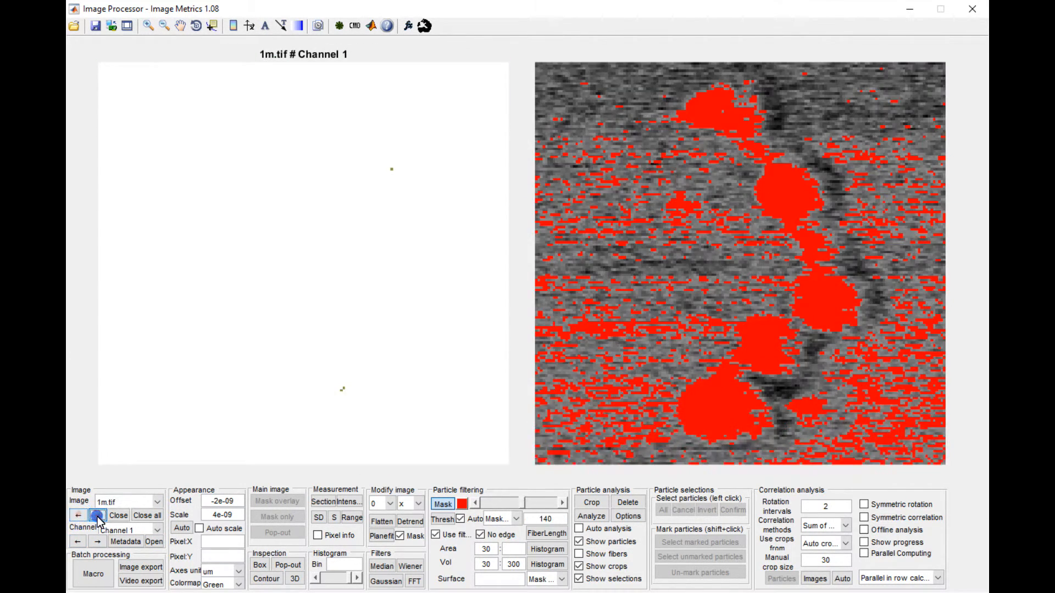
pyautogui.click(98, 516)
pyautogui.click(97, 516)
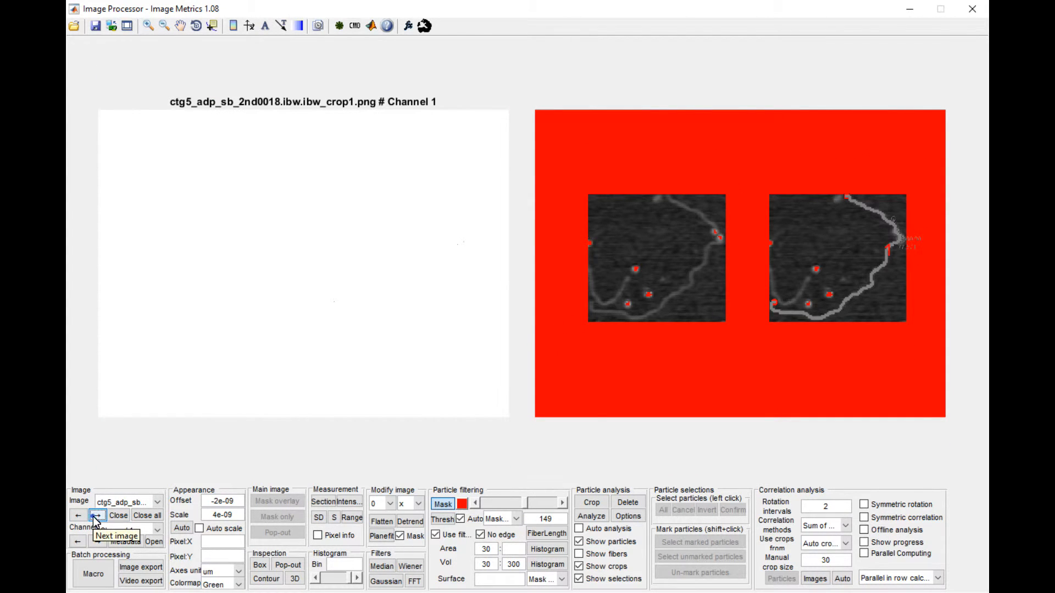
pyautogui.click(97, 517)
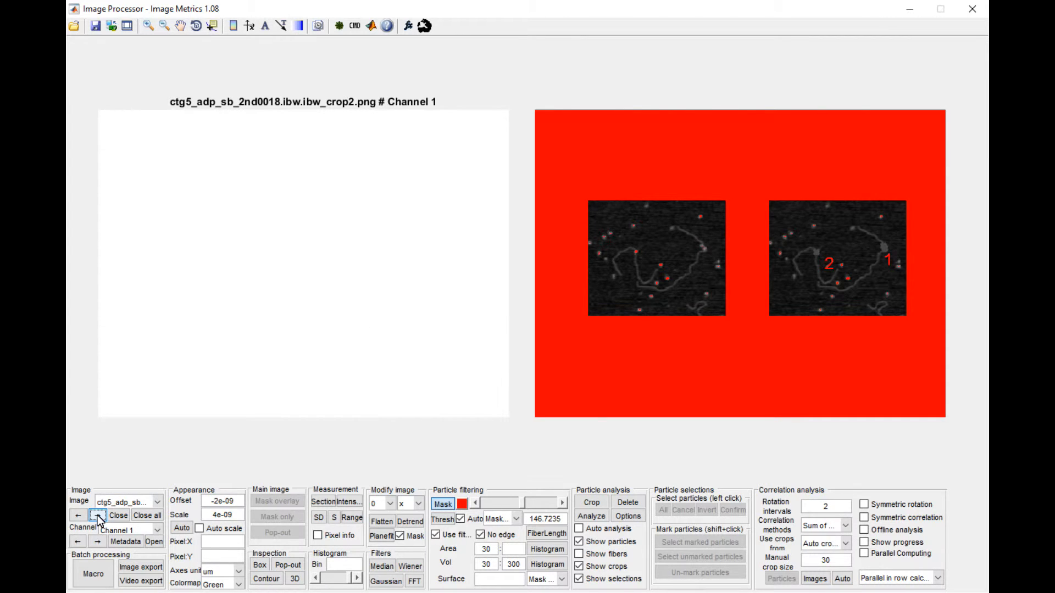
# - Automatically fit the colormap limits to the crop2 image's data, and check the crop1 image with them before returning to crop2
pyautogui.click(182, 529)
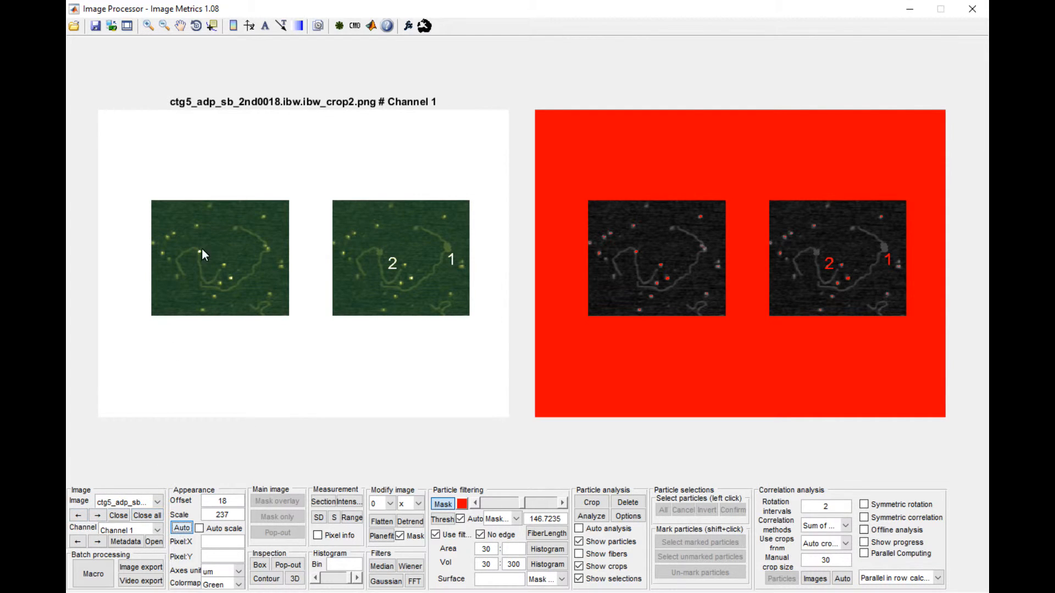
pyautogui.click(79, 516)
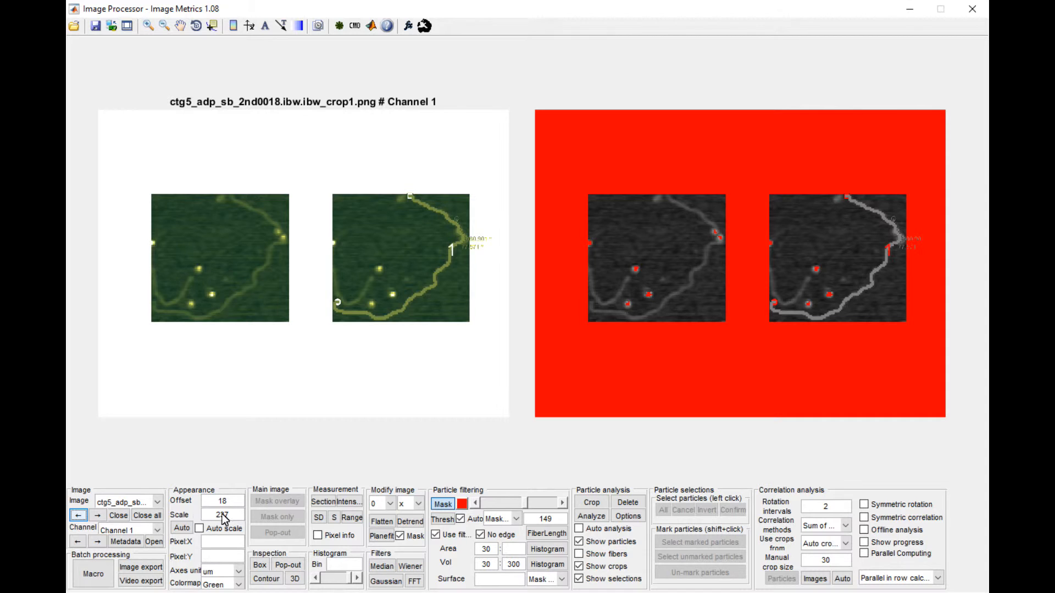
pyautogui.click(98, 515)
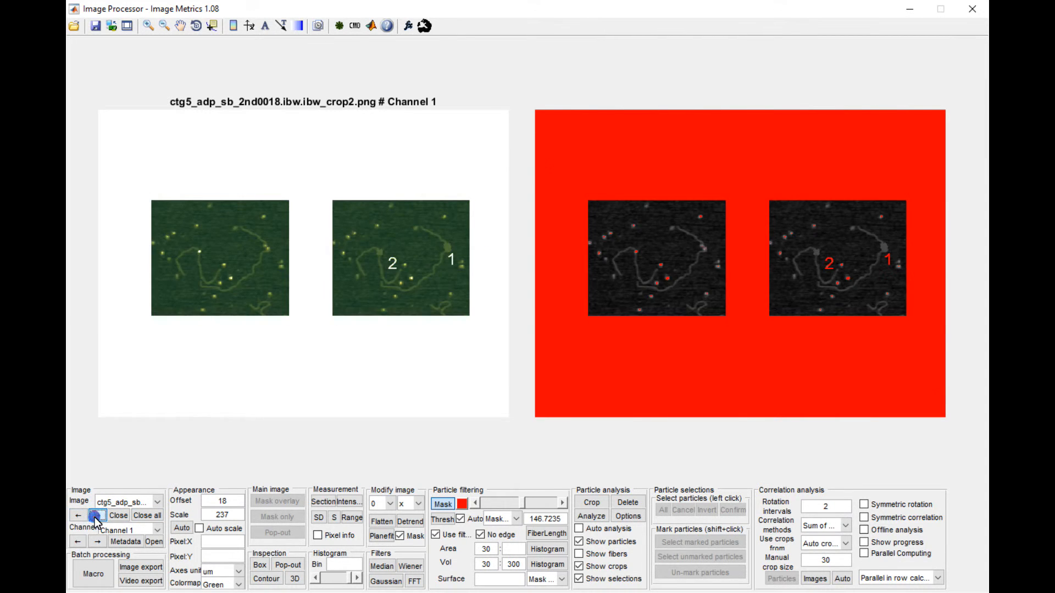
# - Step through the loaded images past ddb.asc and JPK.jpk, stopping at UHRF10367.ibw.ibw
pyautogui.click(97, 517)
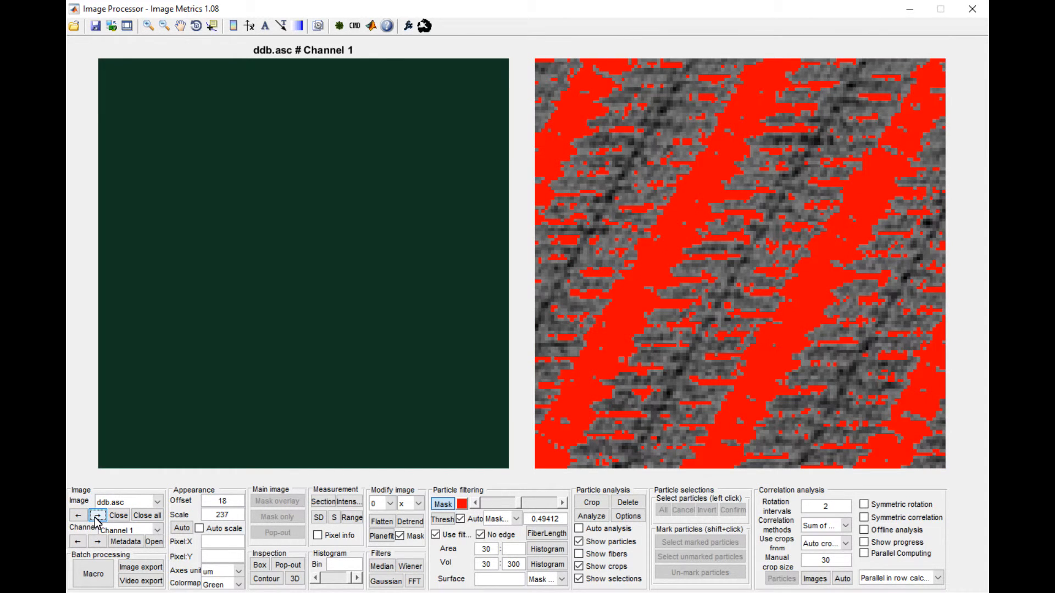
pyautogui.click(97, 516)
pyautogui.click(79, 516)
pyautogui.click(95, 517)
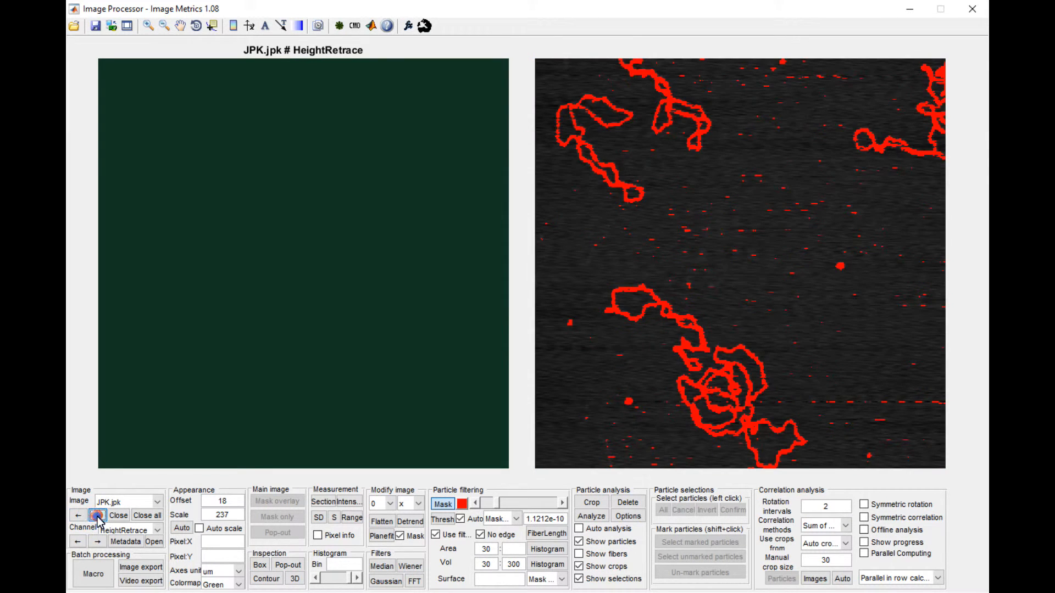
pyautogui.click(96, 517)
pyautogui.click(96, 516)
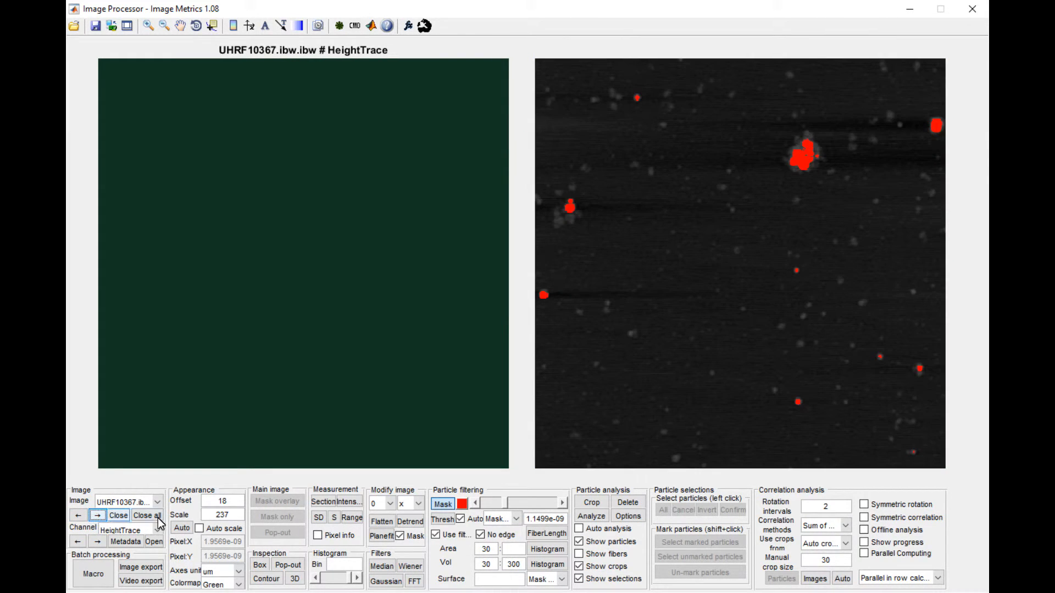
# - Turn on automatic colormap scaling for the UHRF10367 image, and check it on the neighbouring images, ending at ddb.asc
pyautogui.click(182, 528)
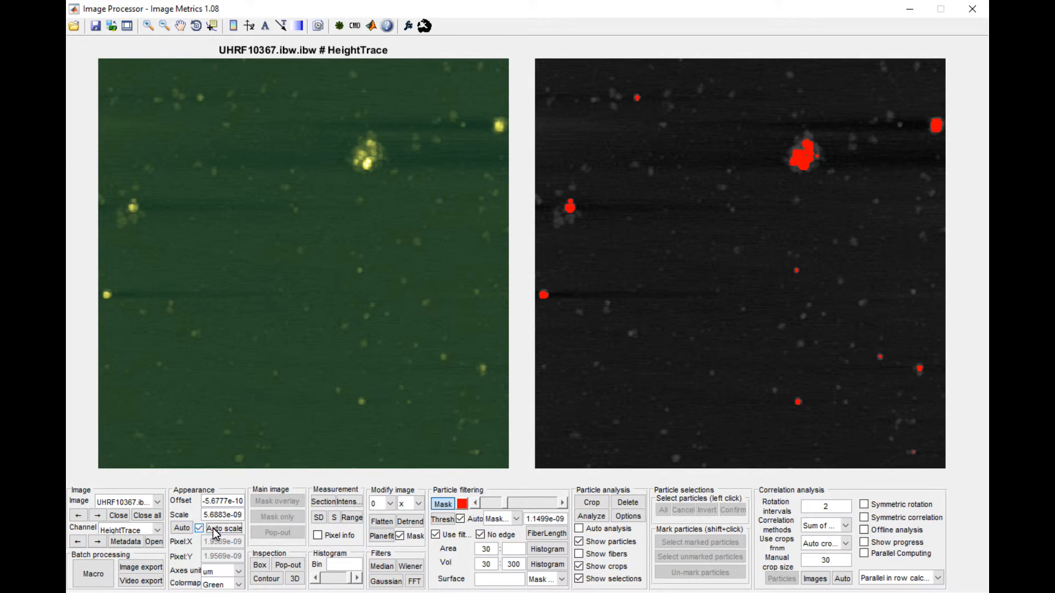
pyautogui.click(82, 515)
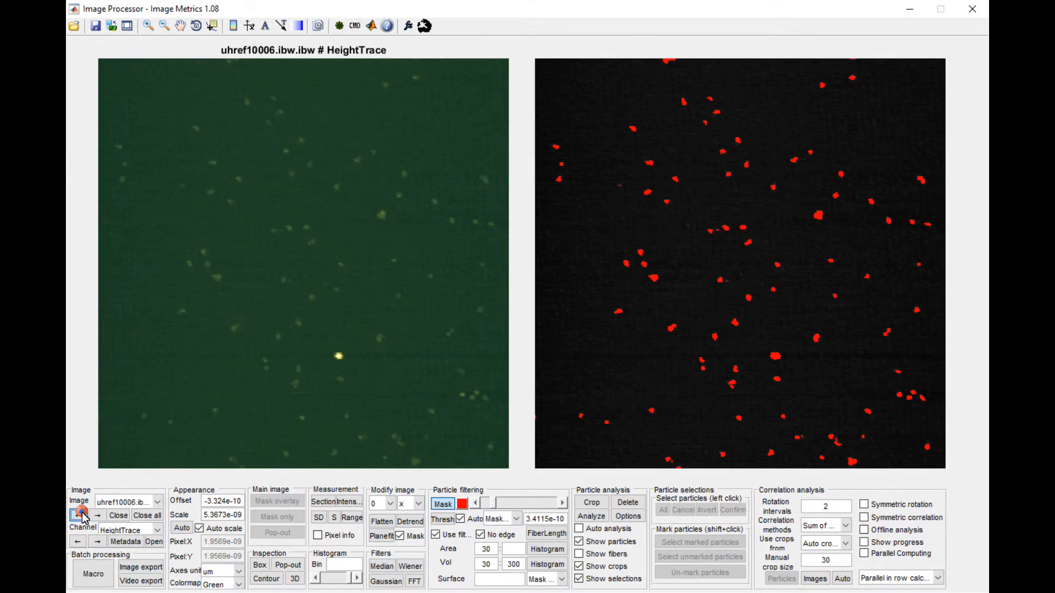
pyautogui.click(80, 515)
pyautogui.click(97, 515)
pyautogui.click(97, 515)
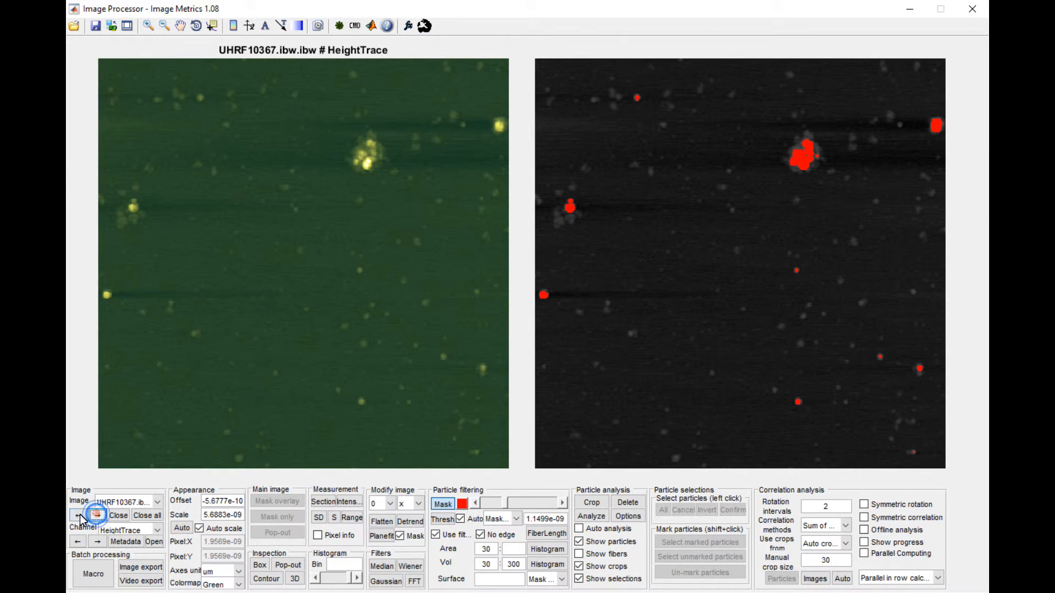
pyautogui.click(77, 516)
pyautogui.click(78, 515)
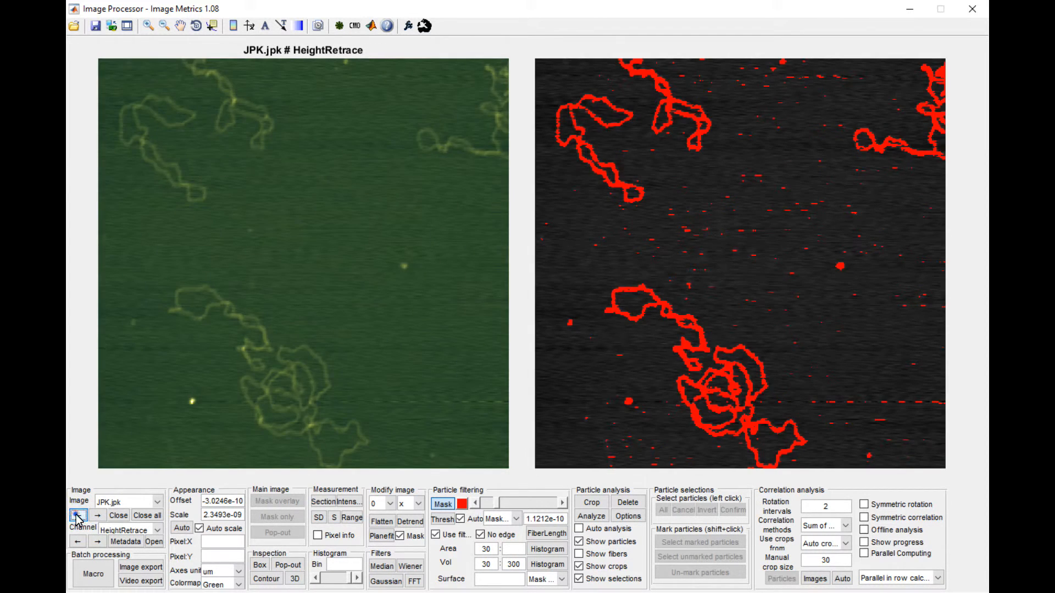
pyautogui.click(77, 516)
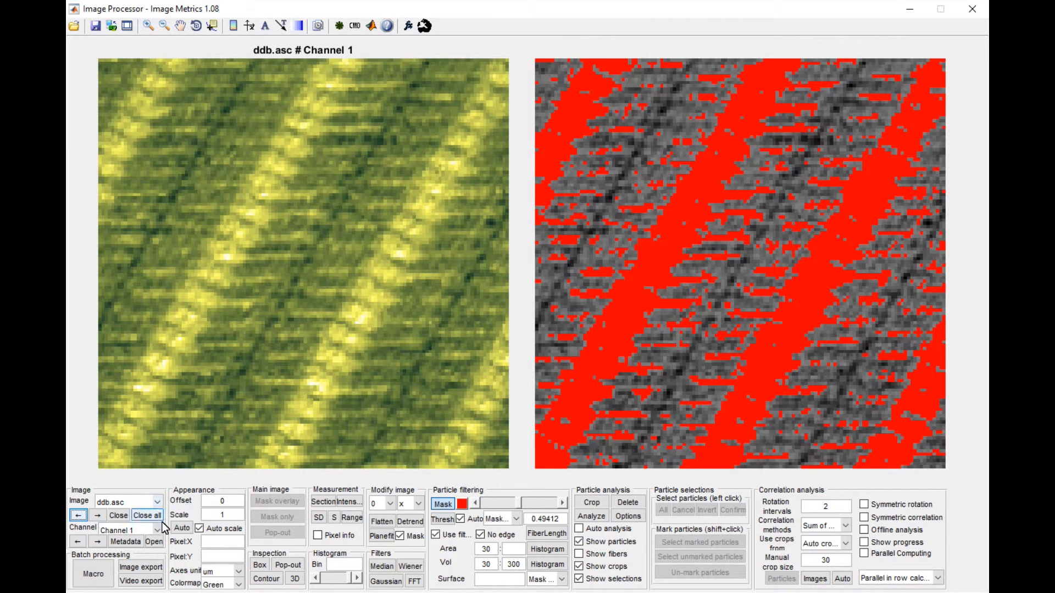
# - Open the file format selection for ddb.asc and go through the Nanoscope, Image and Text format options
pyautogui.click(153, 543)
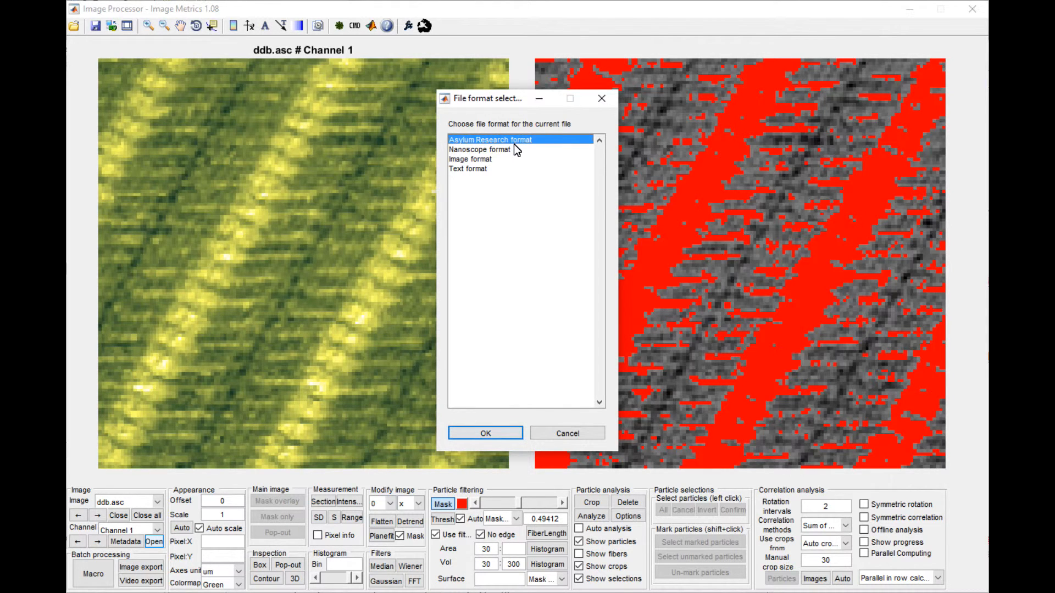
pyautogui.click(499, 150)
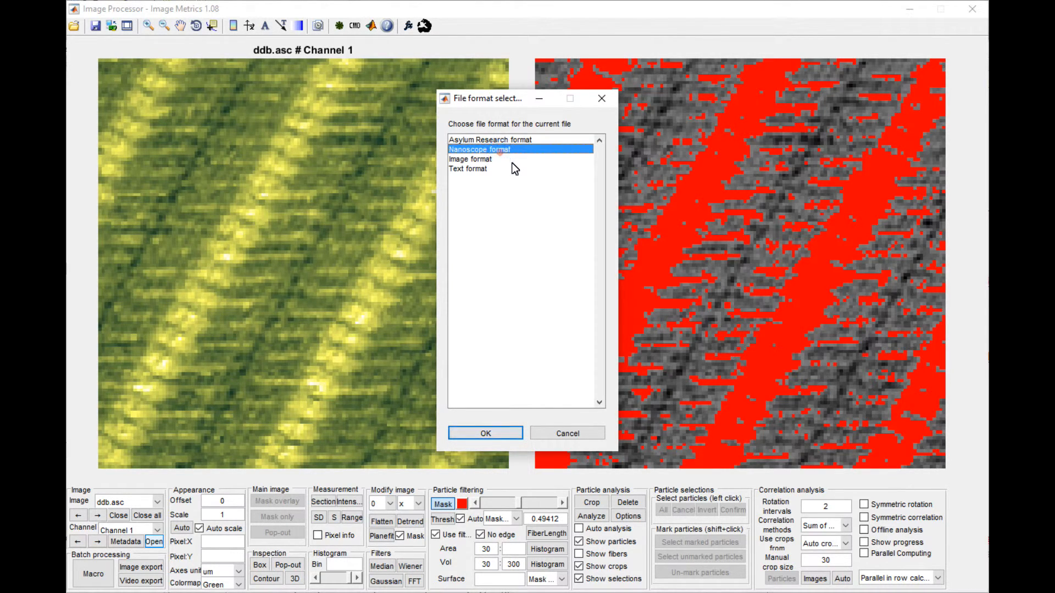
pyautogui.click(510, 160)
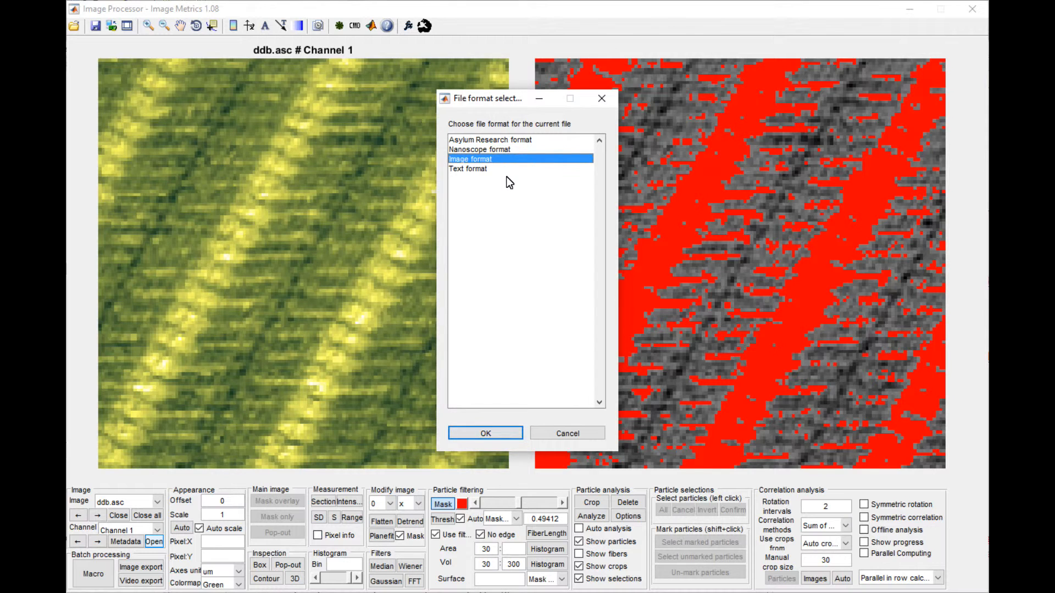
pyautogui.click(476, 167)
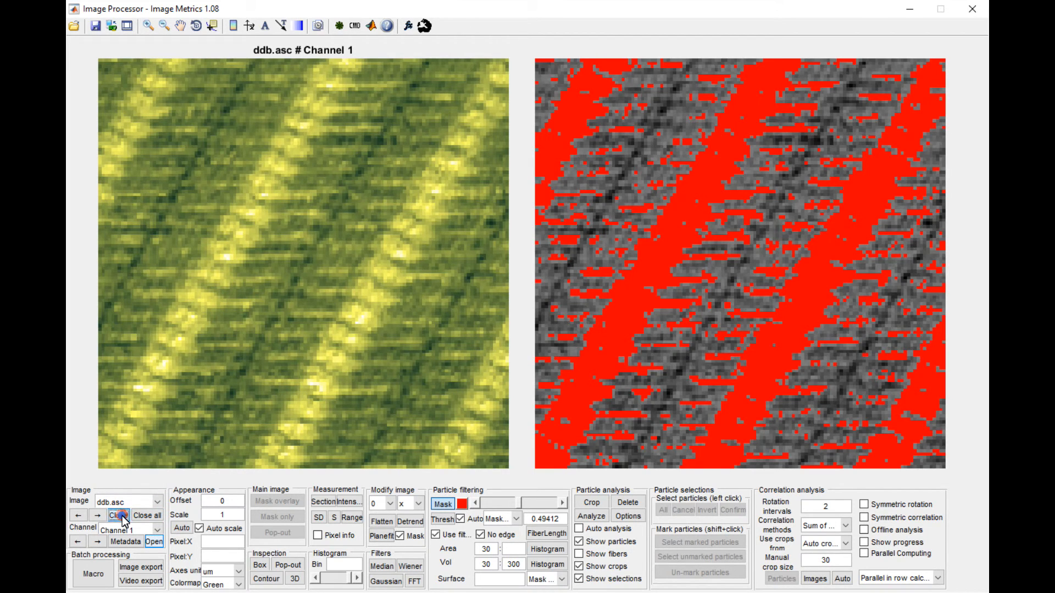
# - Close the ddb.asc image, review the list of loaded images, and close all remaining images
pyautogui.click(119, 516)
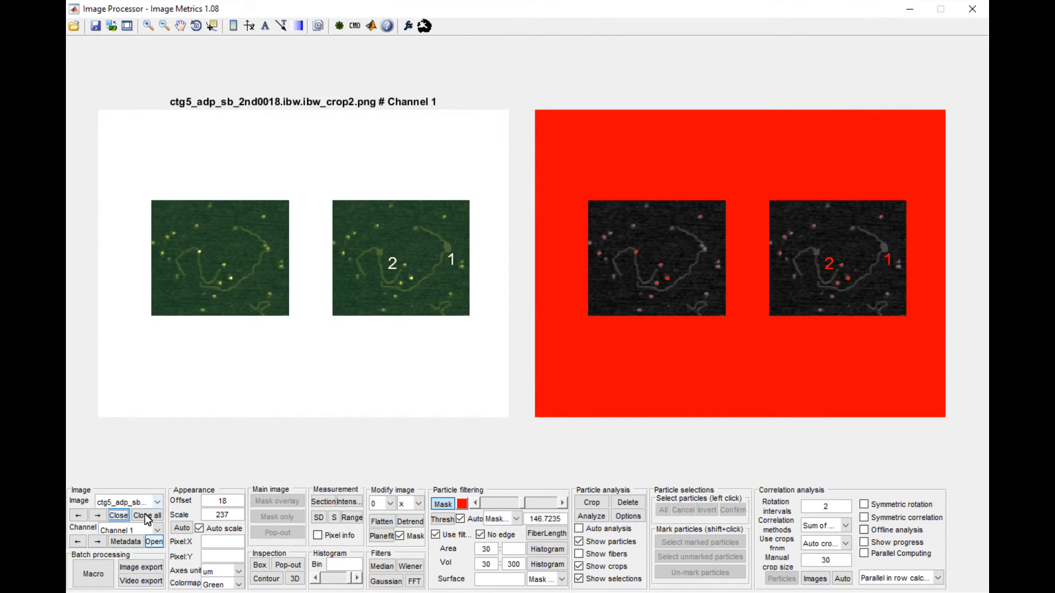
pyautogui.click(151, 502)
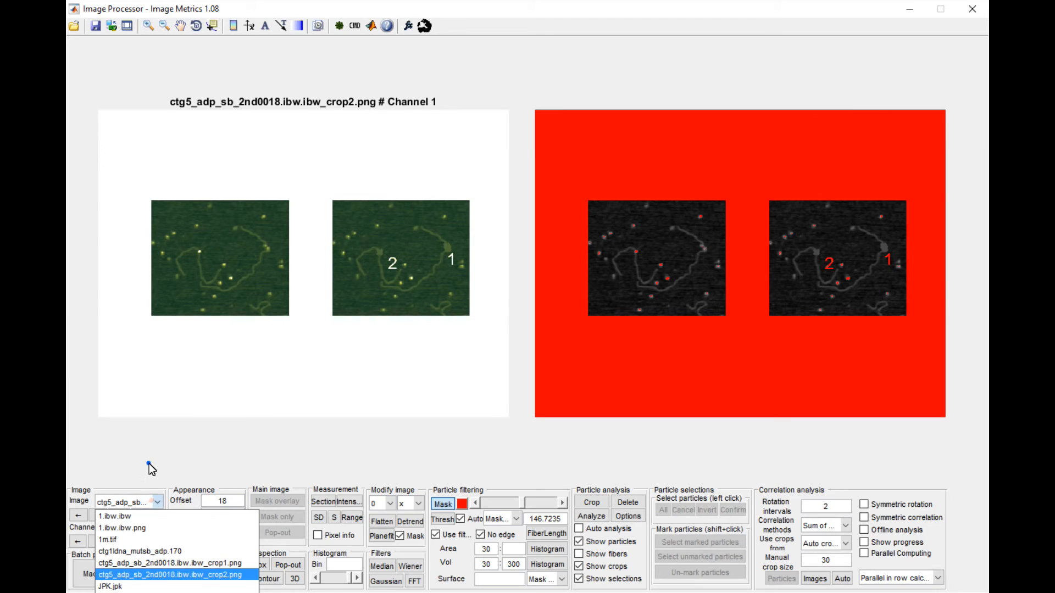
pyautogui.click(149, 464)
pyautogui.click(147, 515)
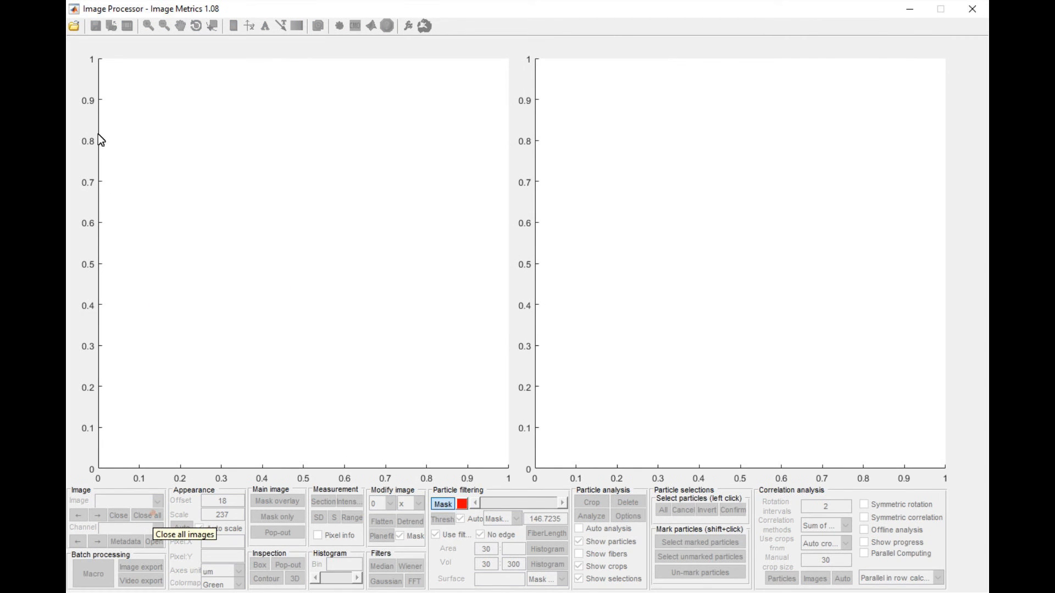